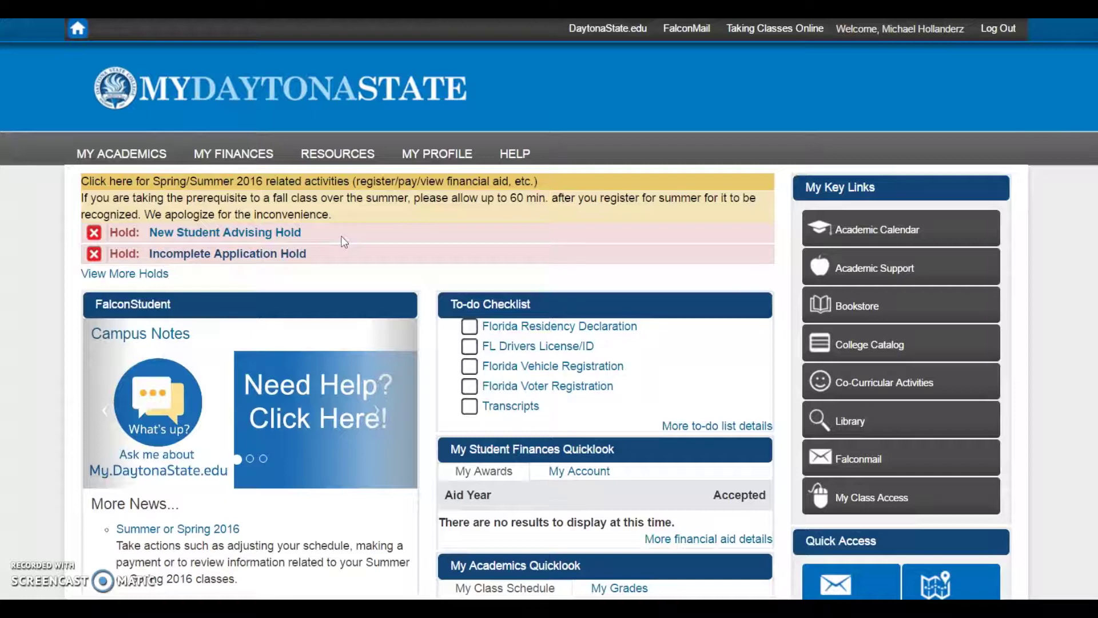
Review and dismiss the application hold, then open Fall 2016 Add Classes' Search by My Requirements
click(242, 260)
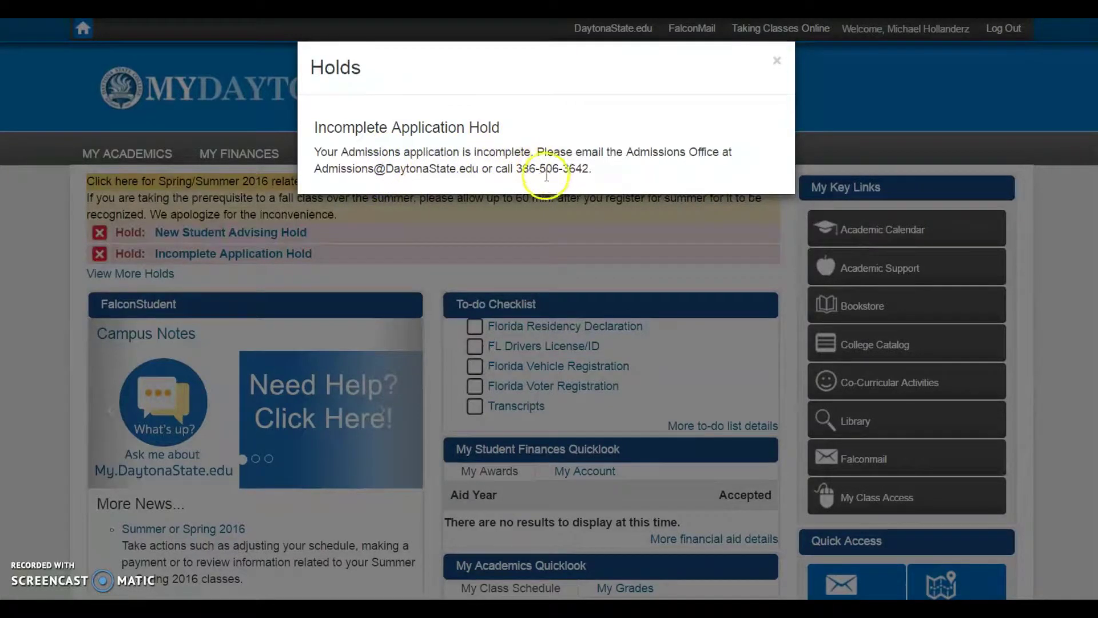
click(779, 61)
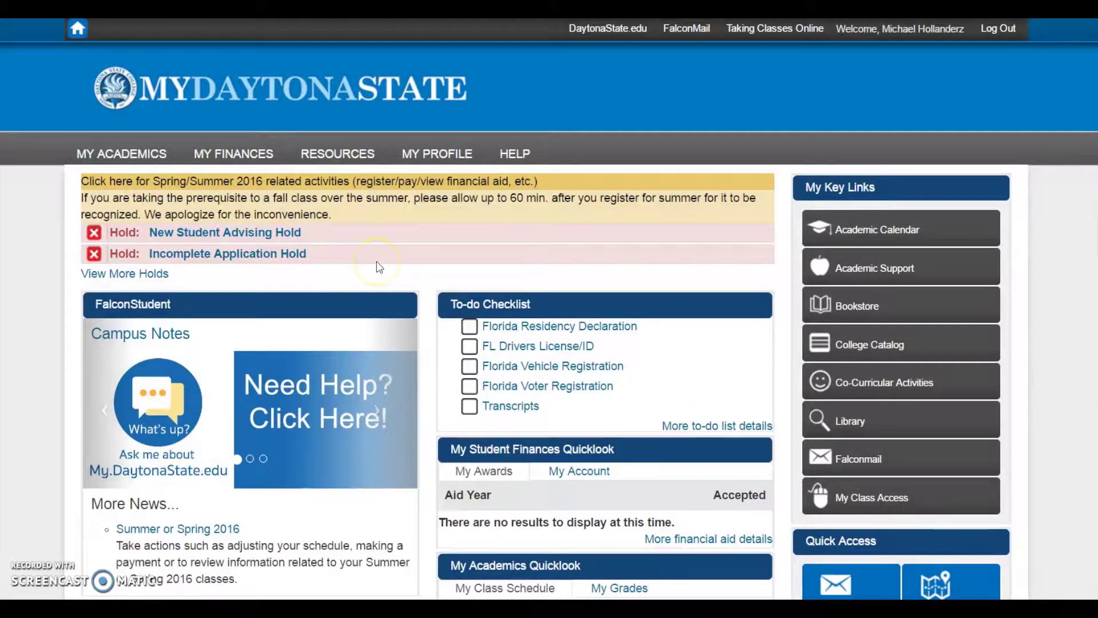
click(119, 156)
click(116, 187)
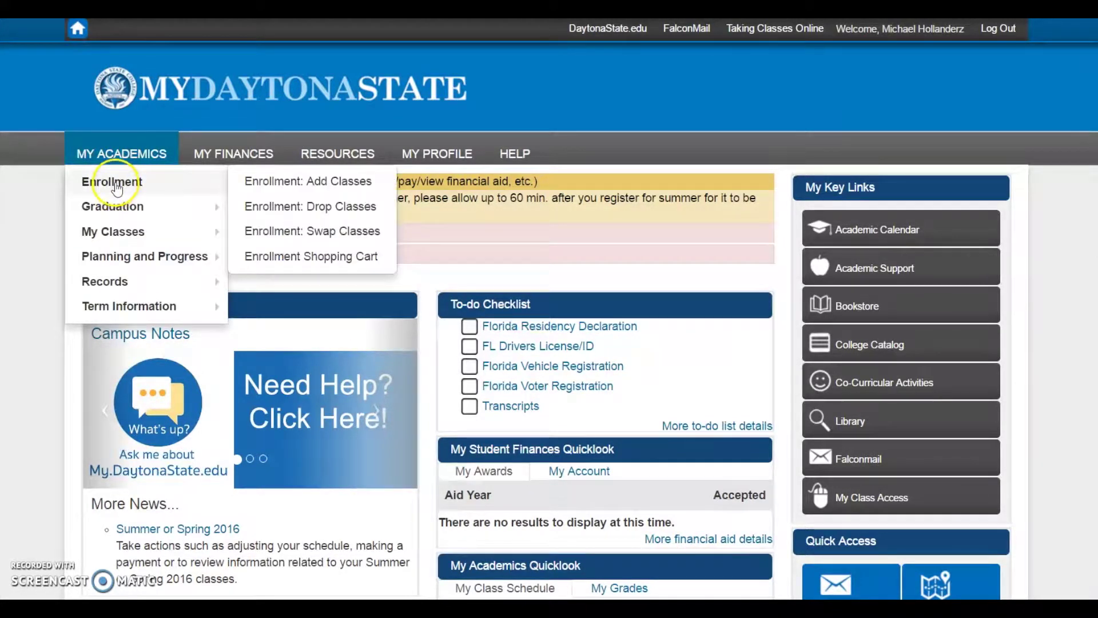
click(322, 181)
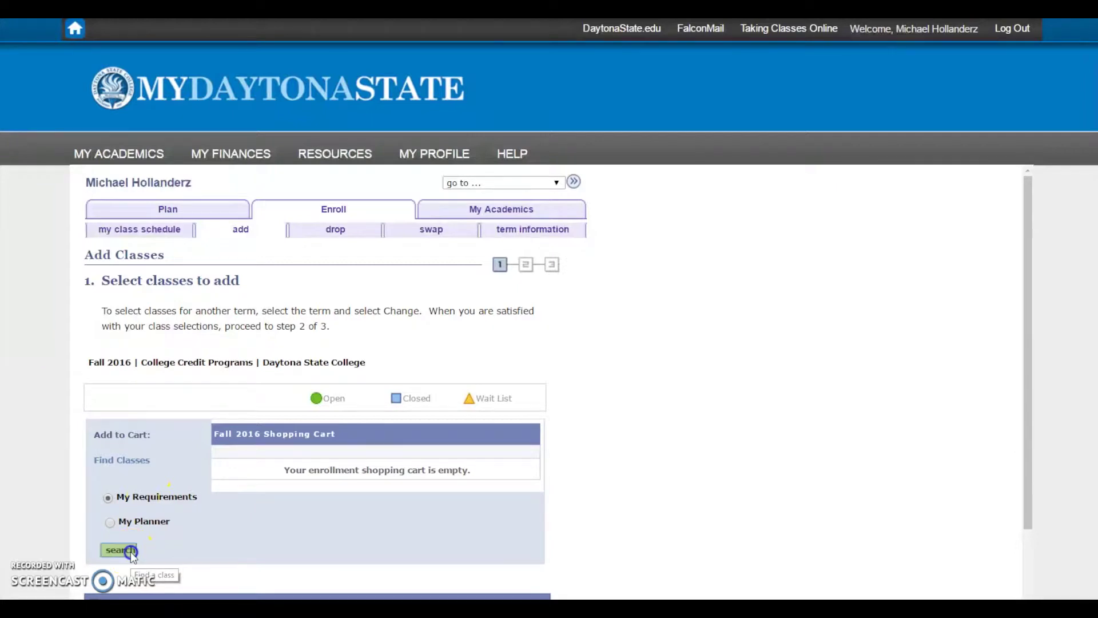
click(130, 551)
Search Fall 2016 by My Requirements and scroll down to the SLS1122 Requirement
click(148, 497)
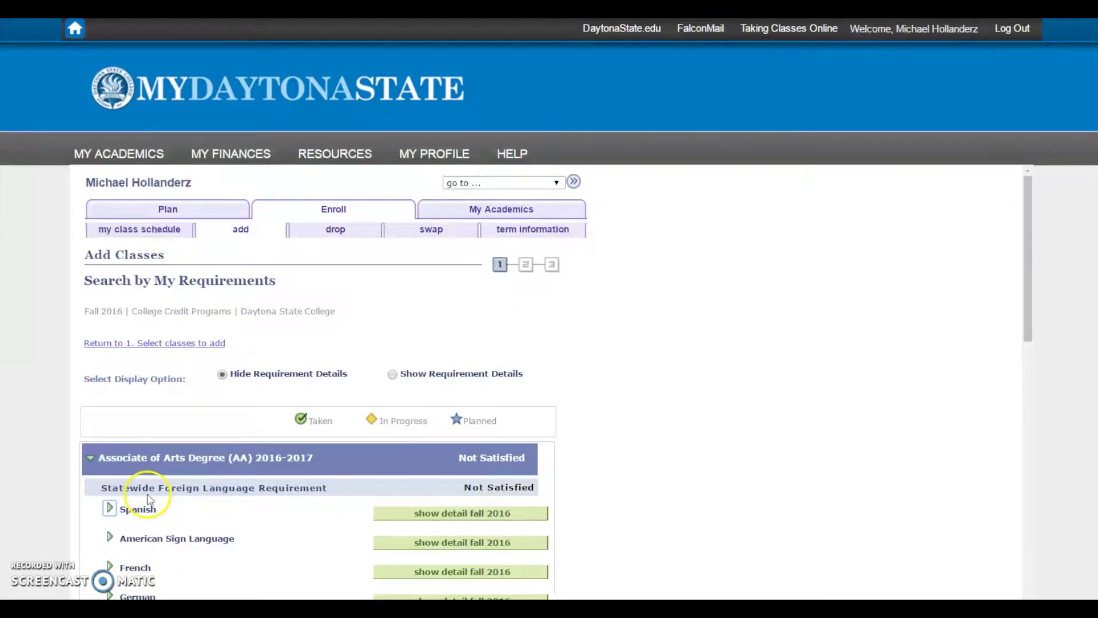
drag(1027, 277, 1013, 410)
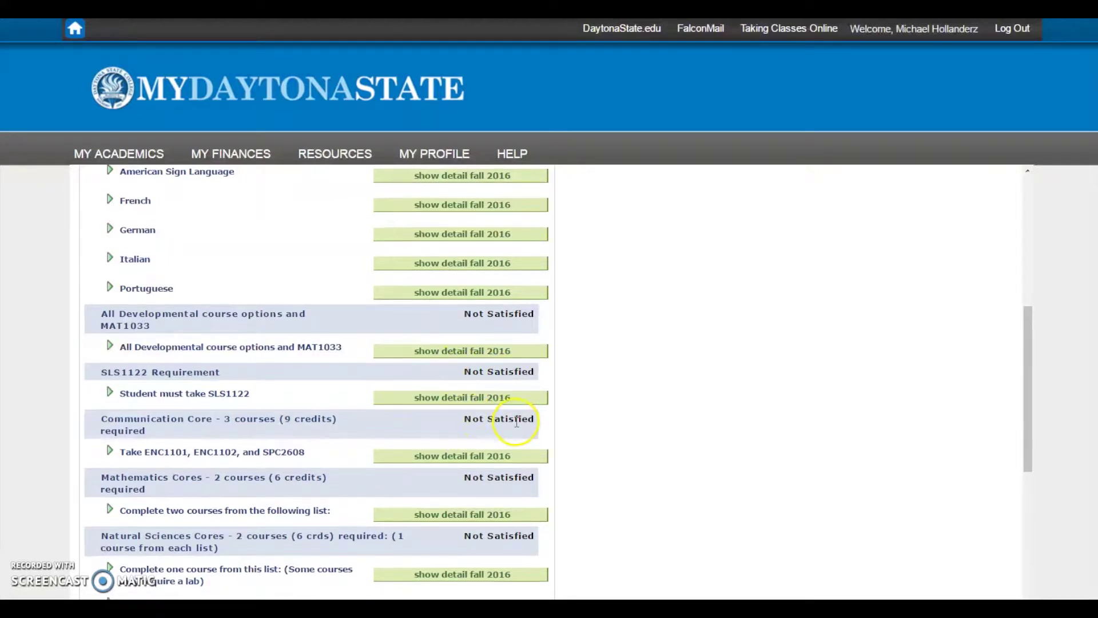
scroll(509, 417, down, 1)
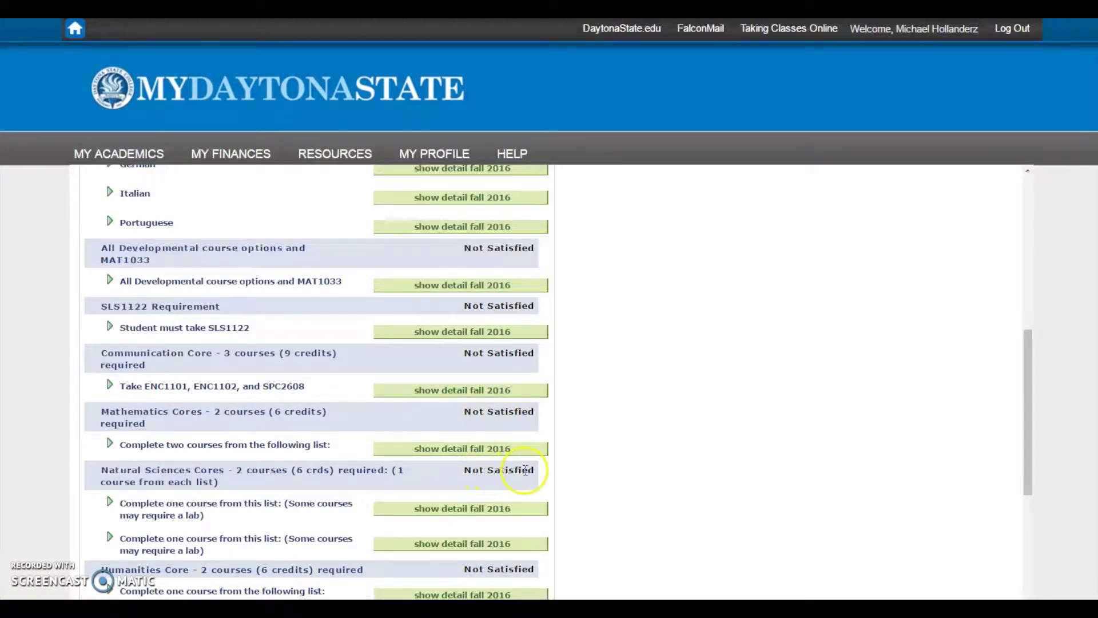
scroll(523, 471, down, 1)
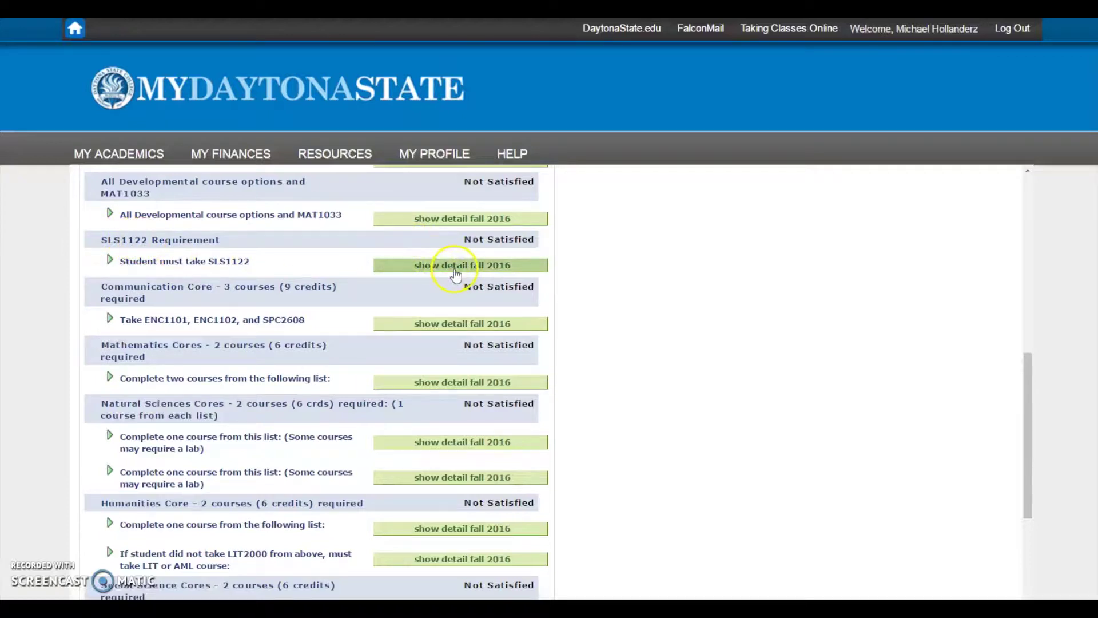
Expand the SLS1122 requirement and browse the Managing Your Success Fall 2016 sections
click(456, 274)
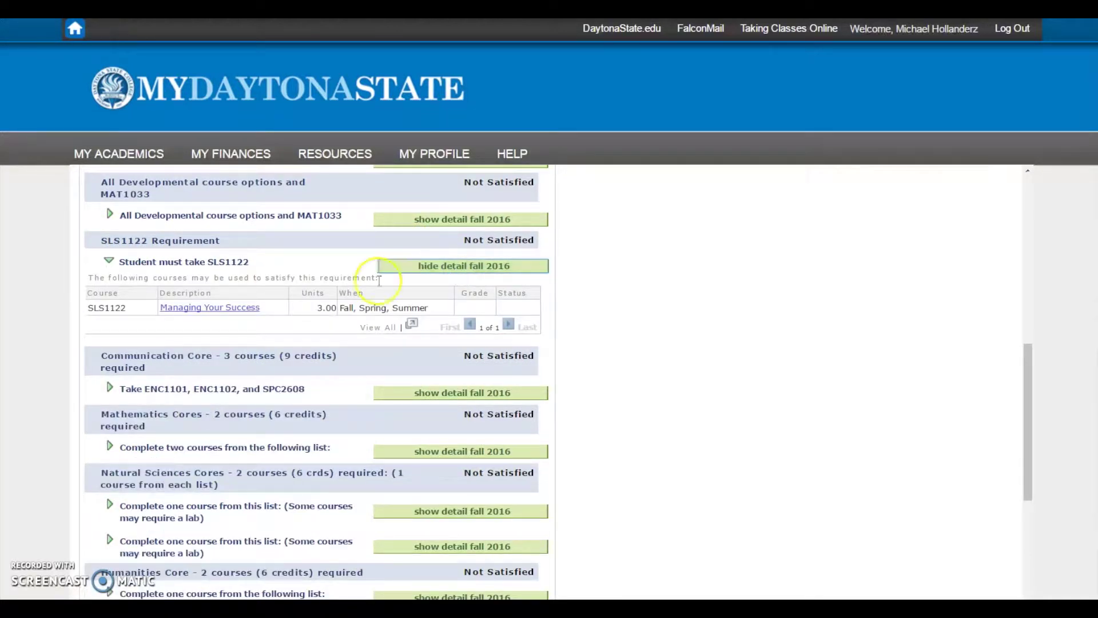
click(218, 309)
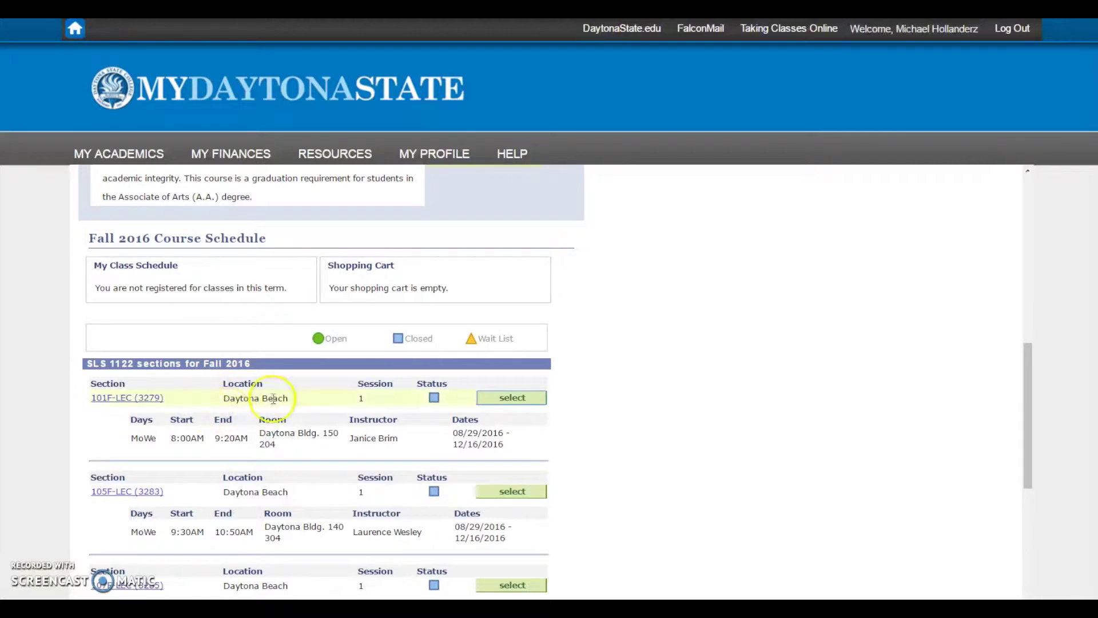
scroll(245, 396, down, 1)
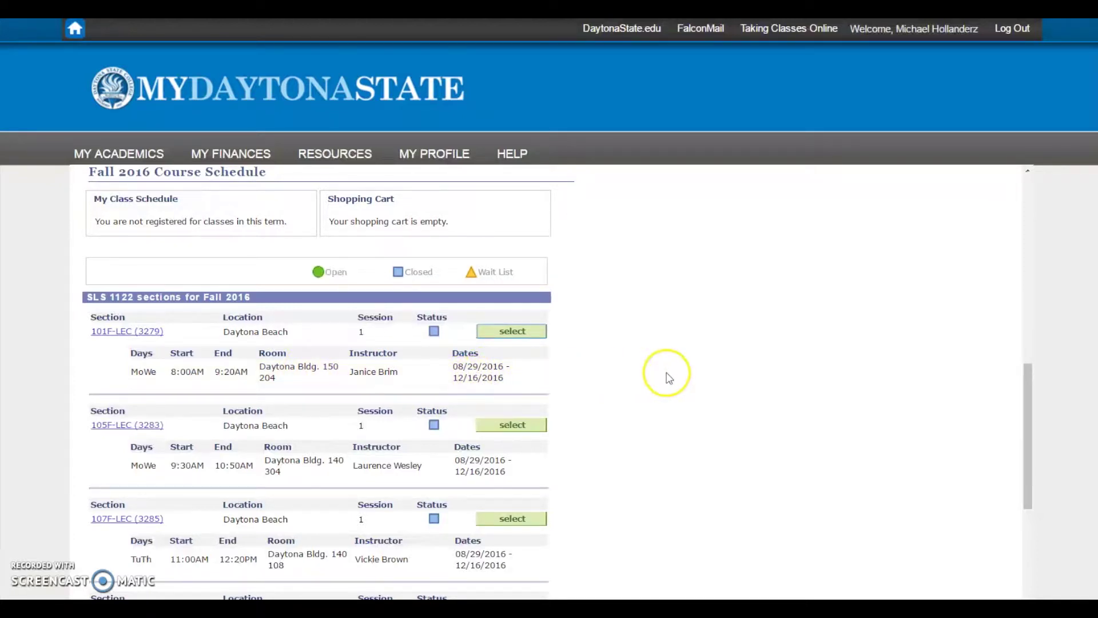
click(1026, 399)
mouse_move(1026, 400)
mouse_down()
mouse_move(1017, 471)
mouse_move(1043, 403)
mouse_move(1035, 396)
mouse_up()
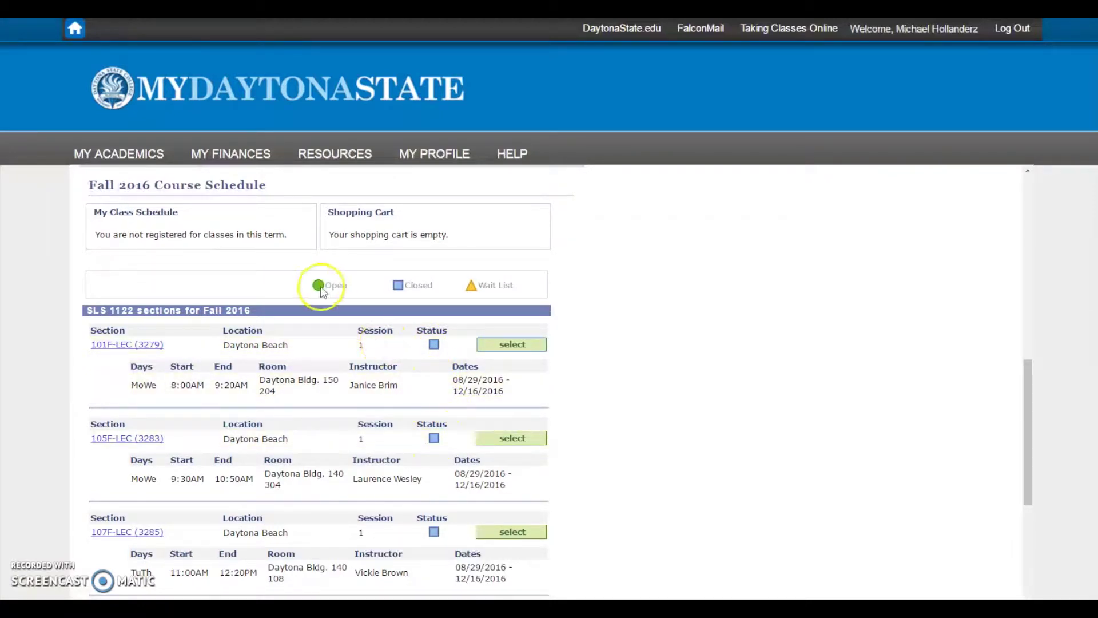
scroll(646, 407, down, 2)
scroll(647, 407, down, 4)
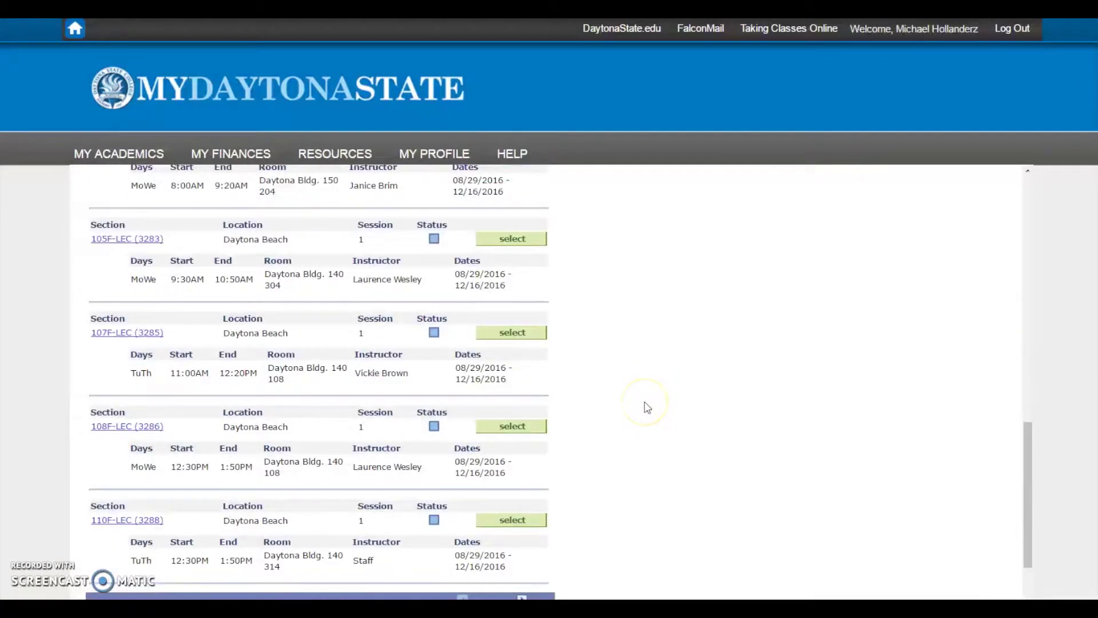
List all 78 SLS 1122 sections and select open section 104A-LEC (3282)
click(416, 442)
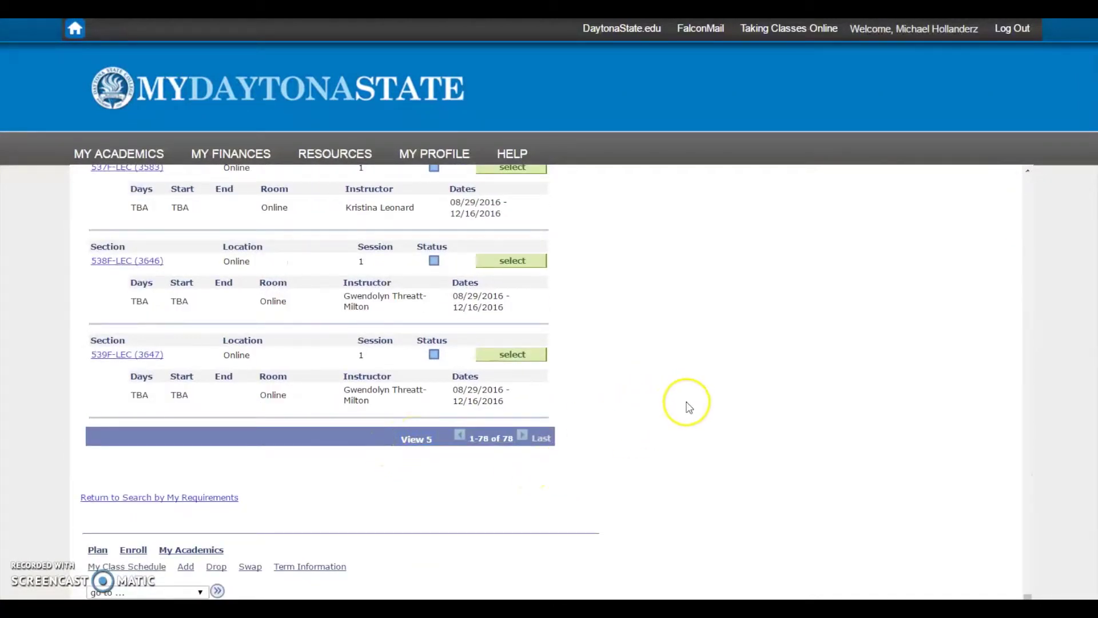
drag(1026, 594, 1033, 366)
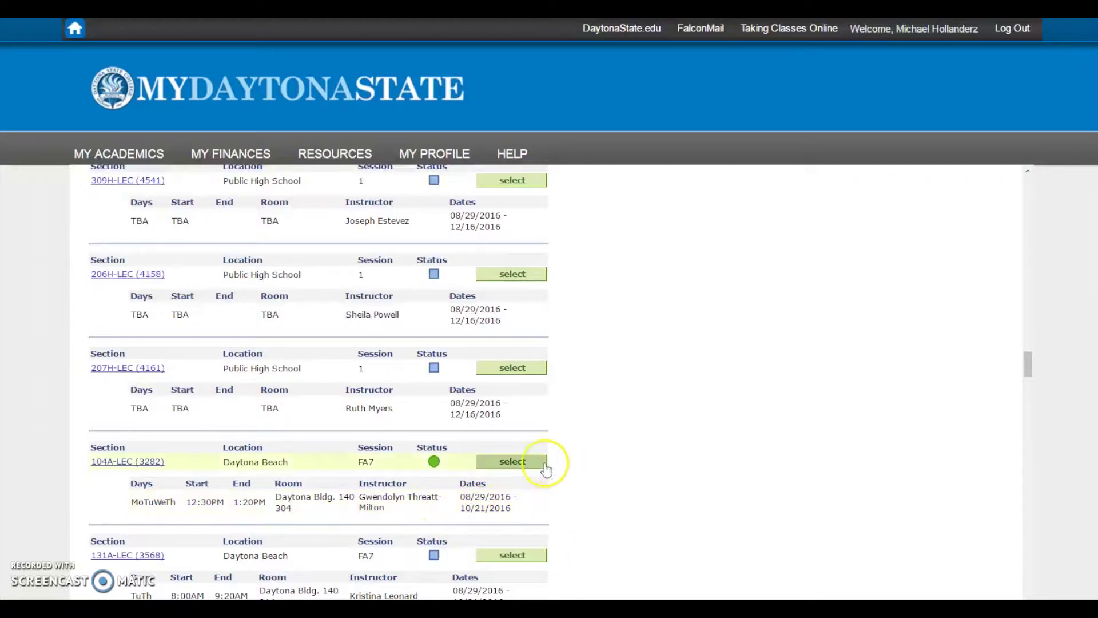
click(516, 468)
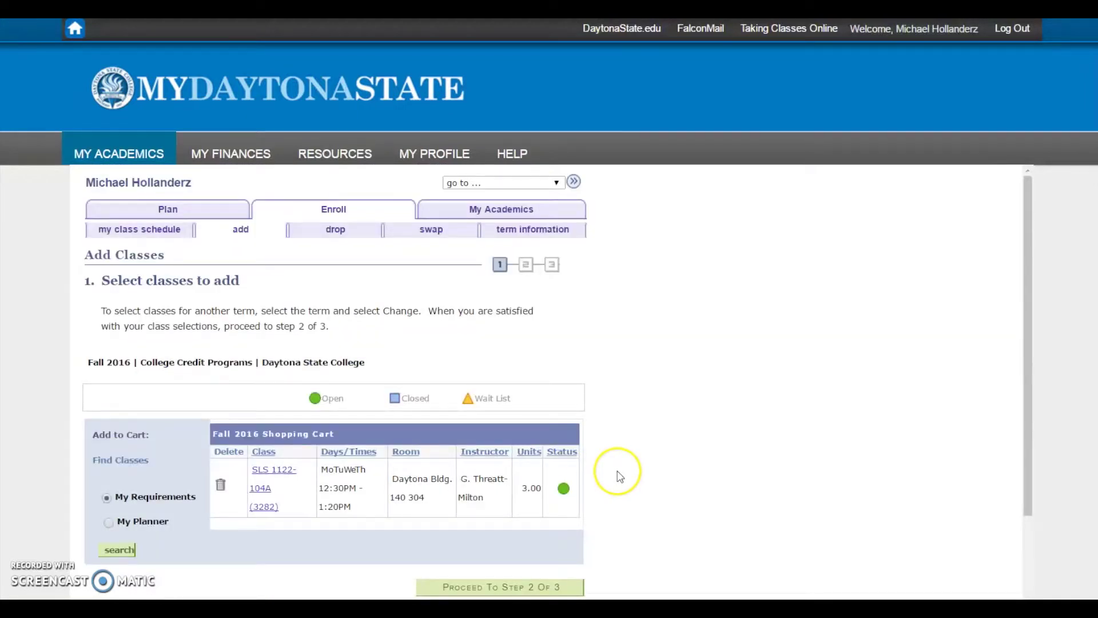
Confirm SLS 1122 section 104A is in the cart and return to Search by My Requirements
scroll(619, 479, down, 1)
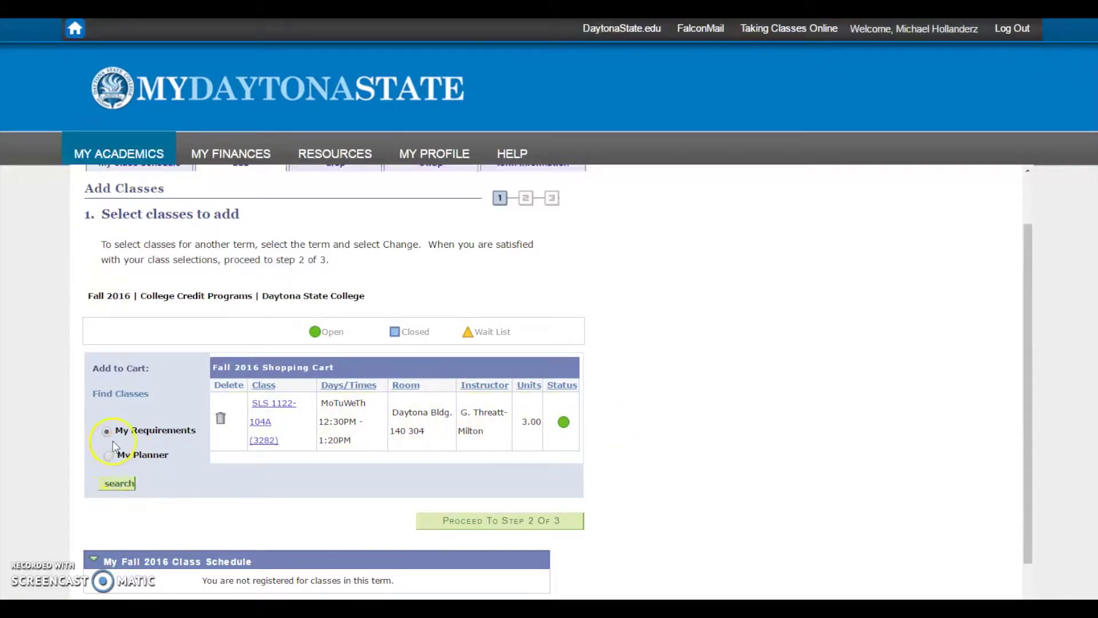
click(121, 484)
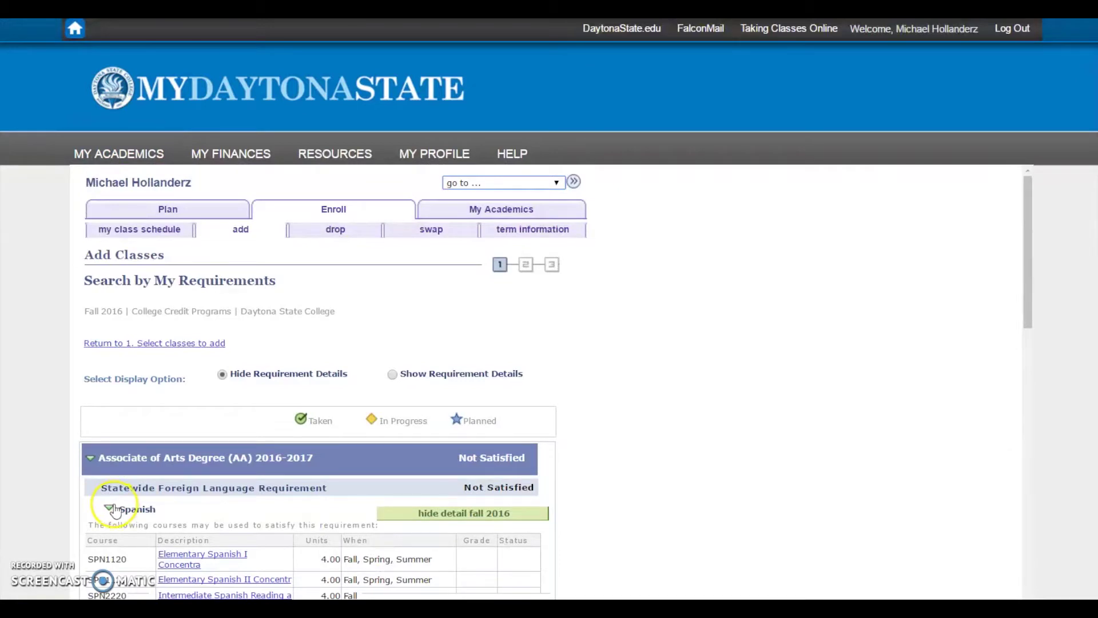
Expand the Communication Core requirement and open Introduction to Composition (ENC 1101) sections
scroll(526, 416, down, 2)
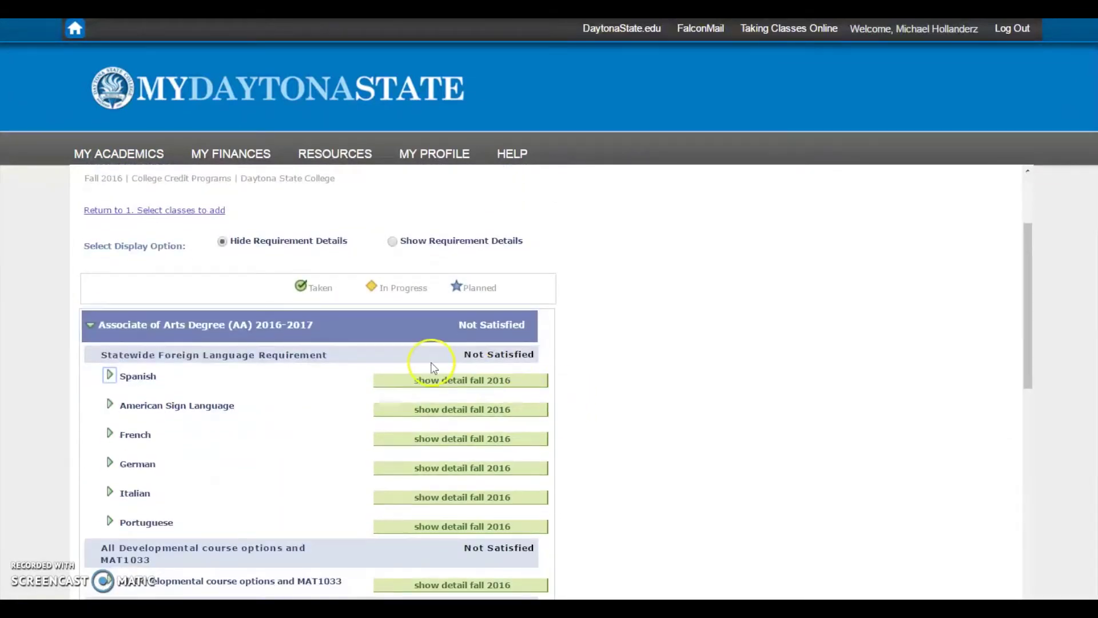
scroll(598, 363, down, 5)
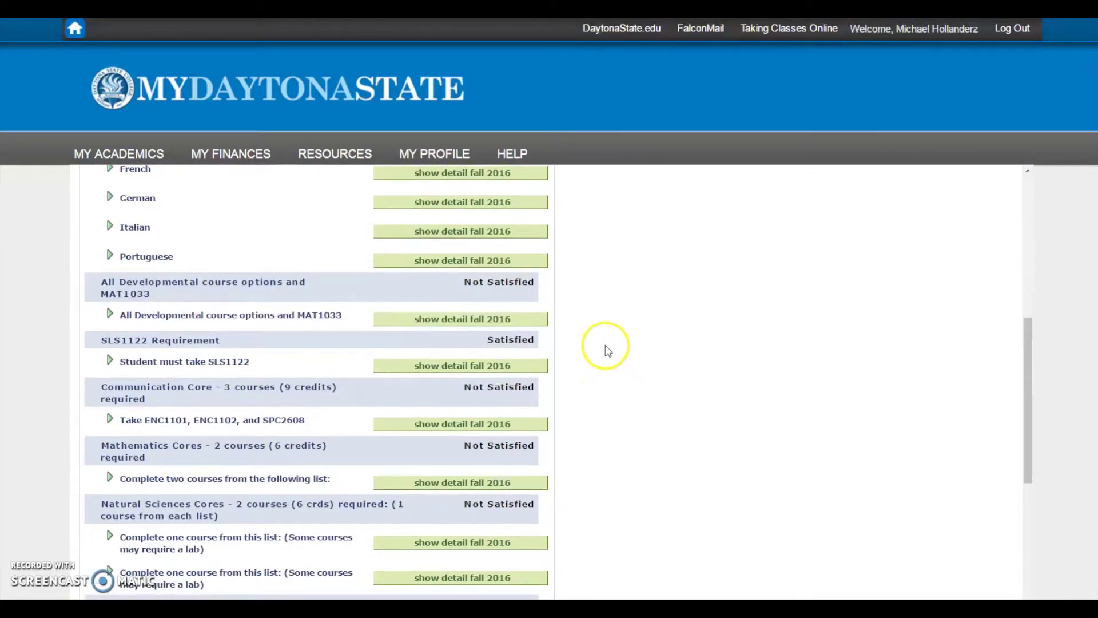
scroll(491, 265, down, 4)
scroll(486, 262, up, 1)
scroll(494, 250, down, 1)
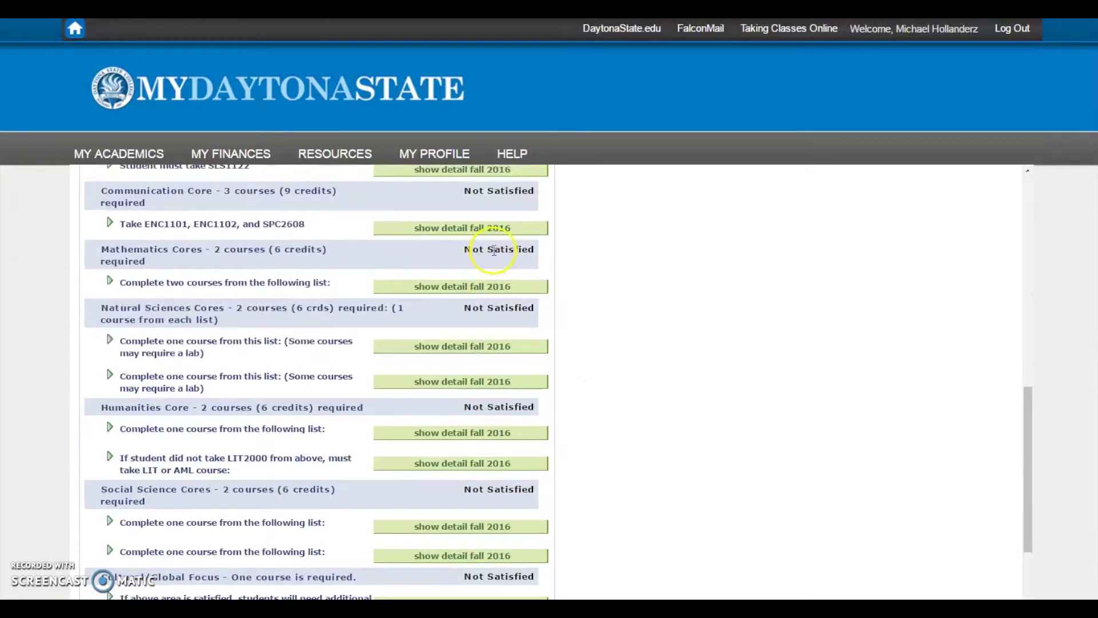
scroll(493, 250, up, 1)
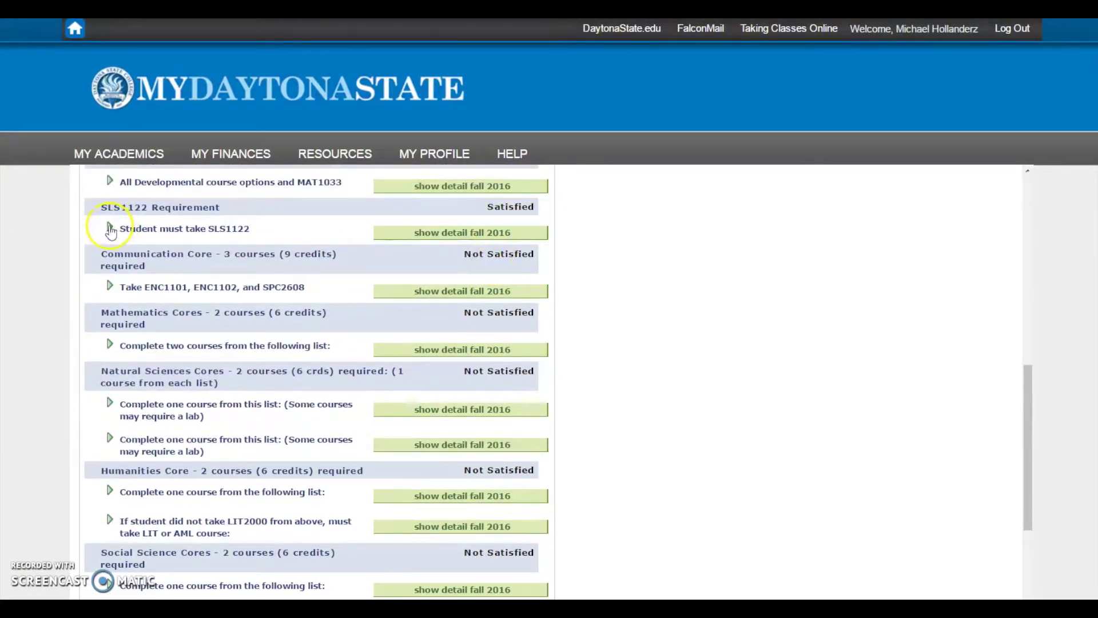
click(110, 229)
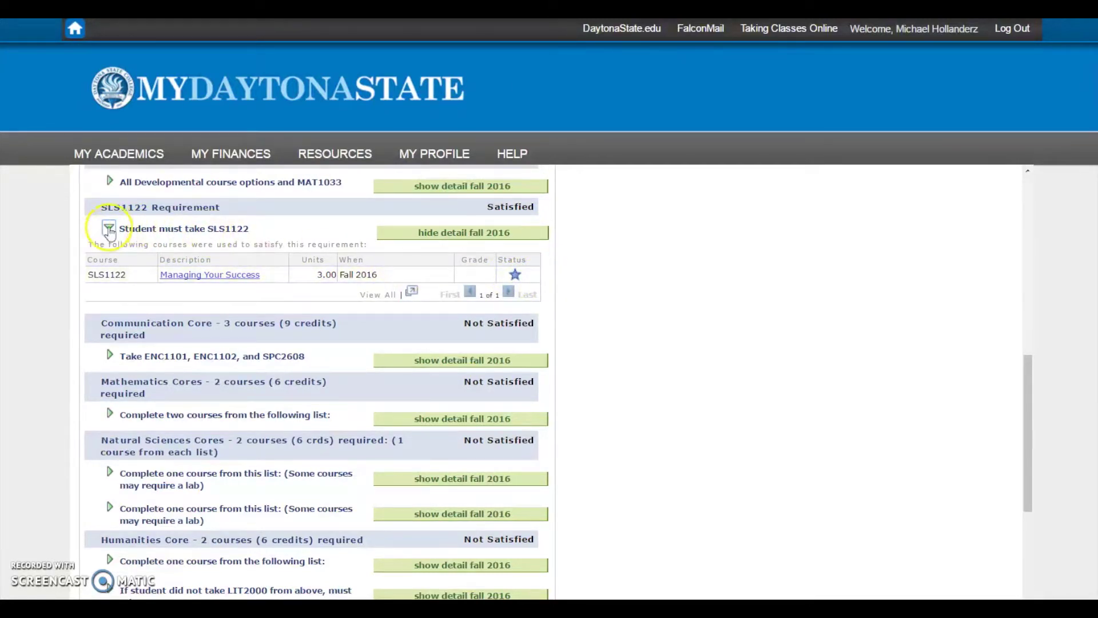
click(110, 229)
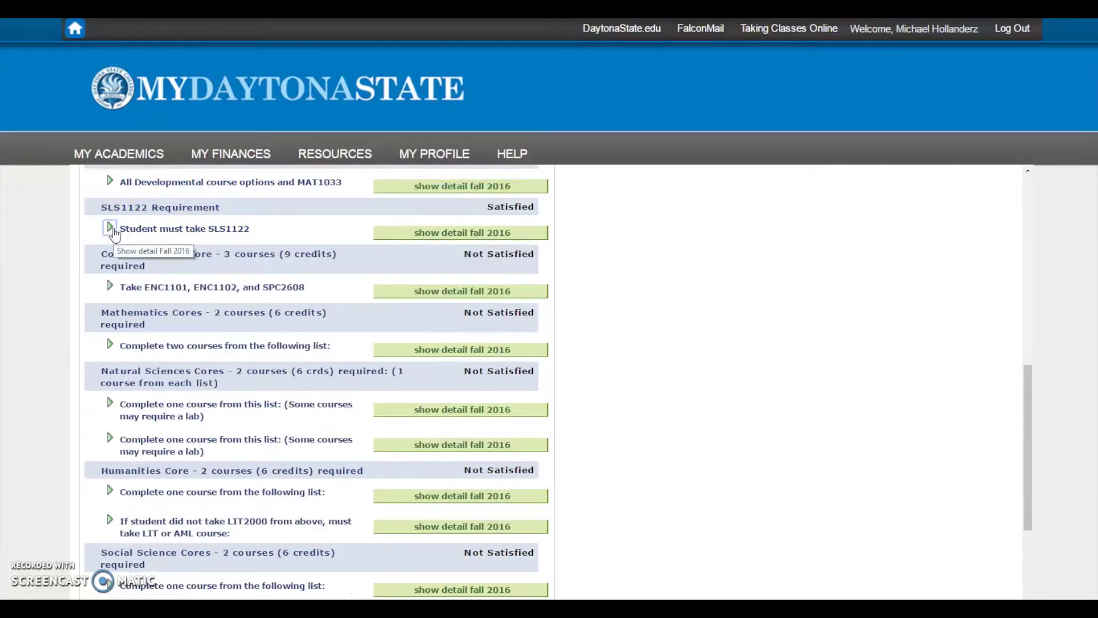
click(450, 297)
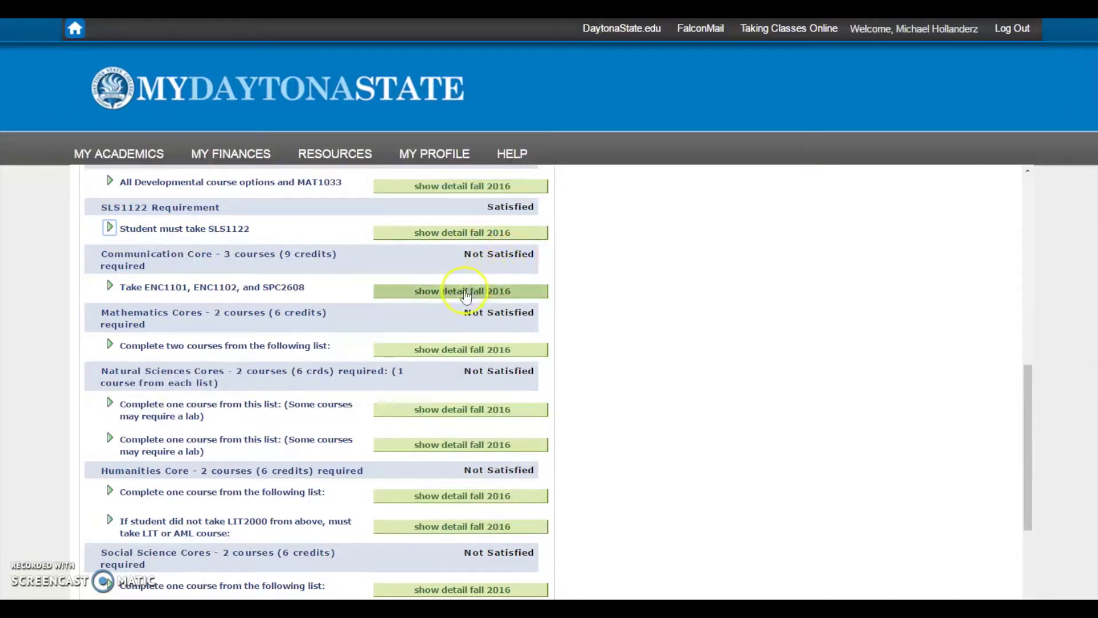
click(467, 290)
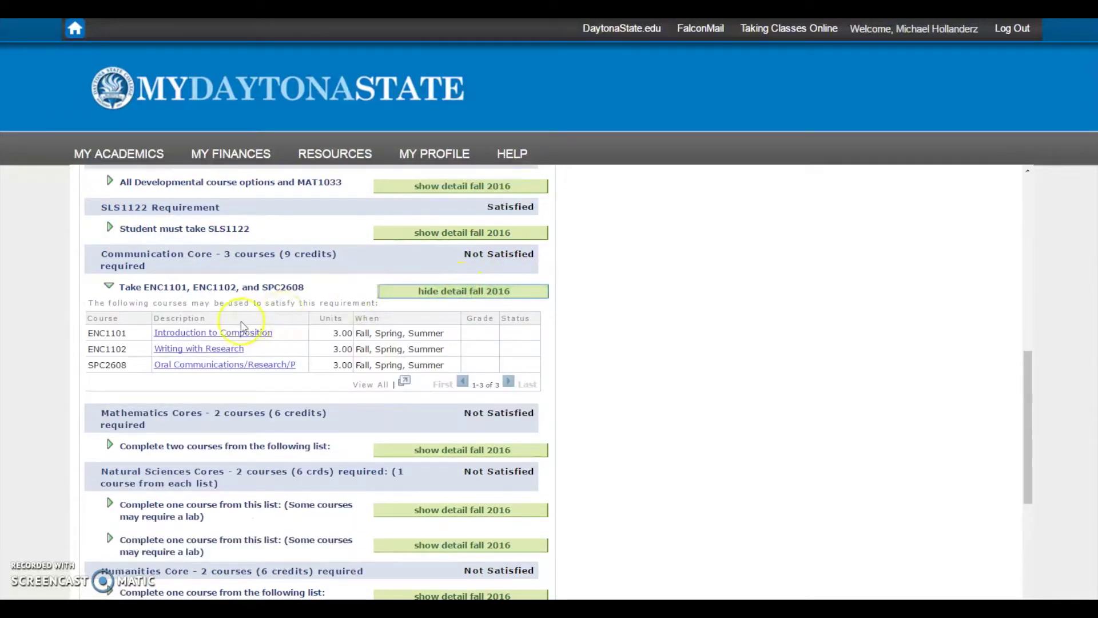
click(239, 333)
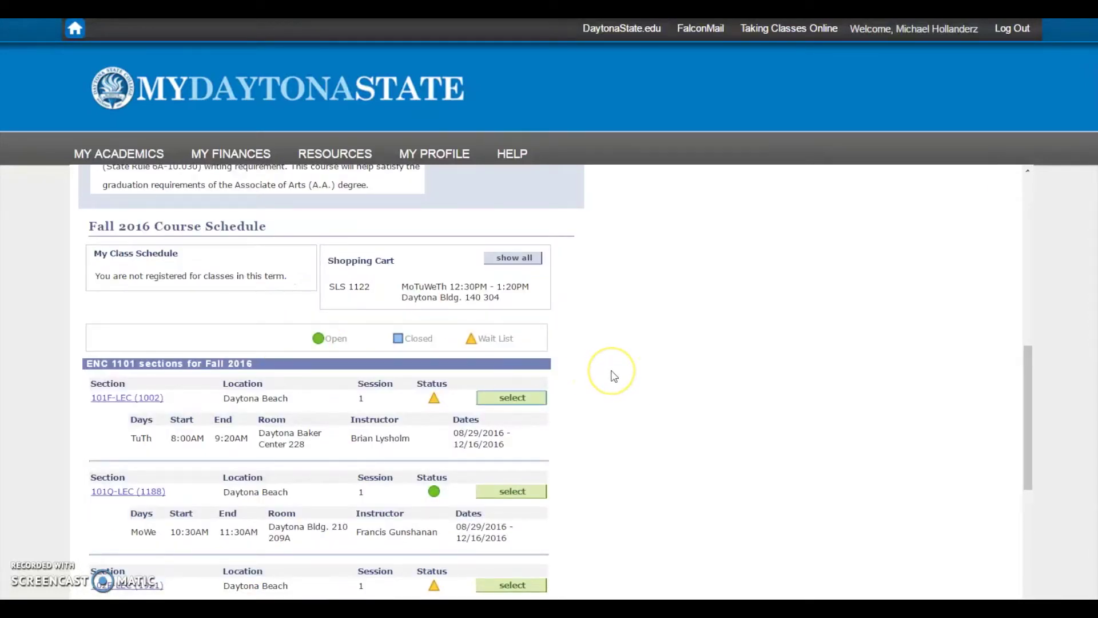
Select ENC 1101 section 101Q-LEC (1188), MoWe 10:30–11:30AM, and add it to the cart
scroll(612, 375, down, 3)
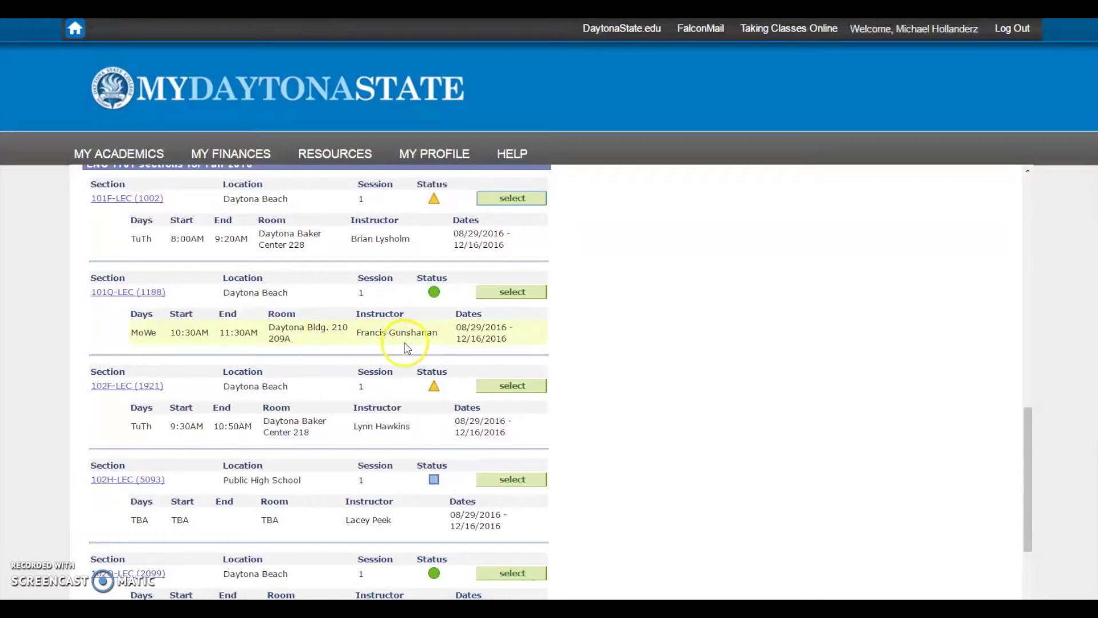
click(519, 294)
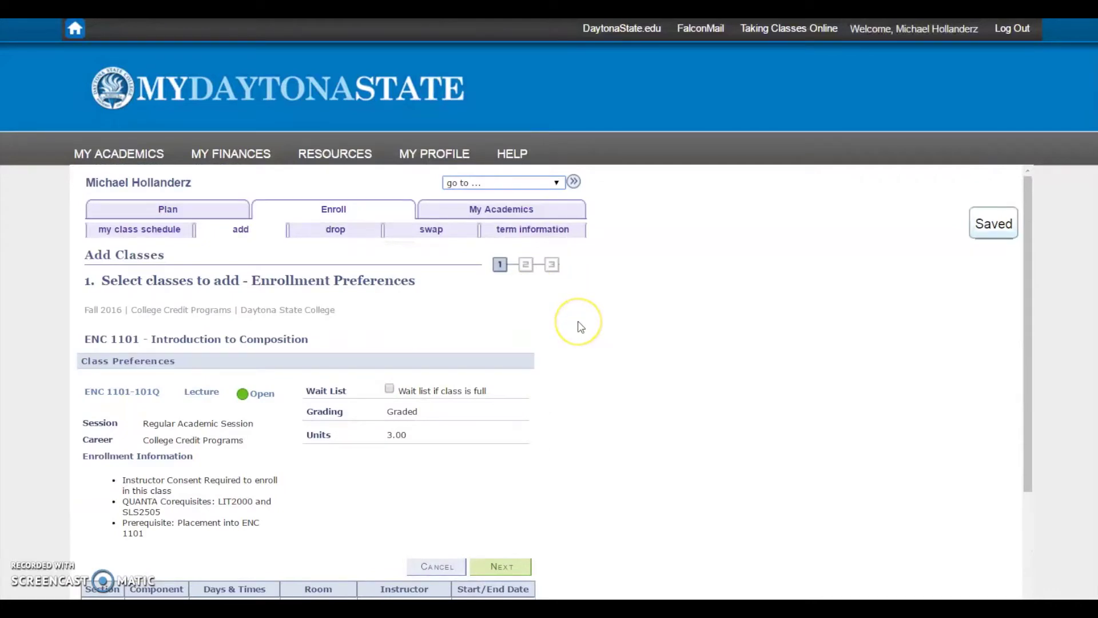
scroll(577, 326, down, 3)
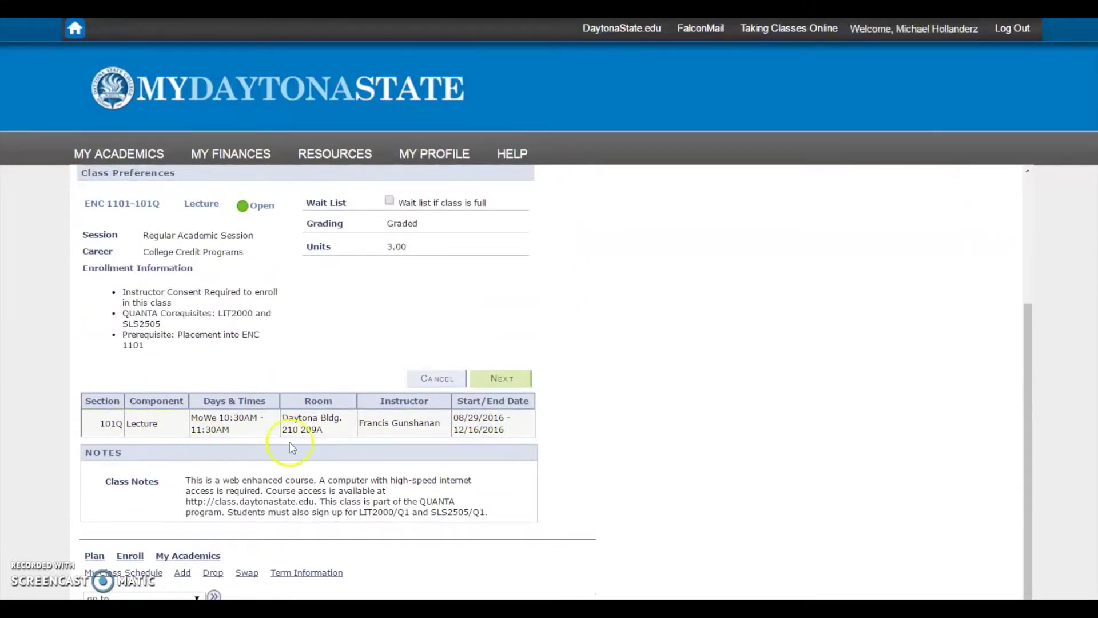
click(507, 382)
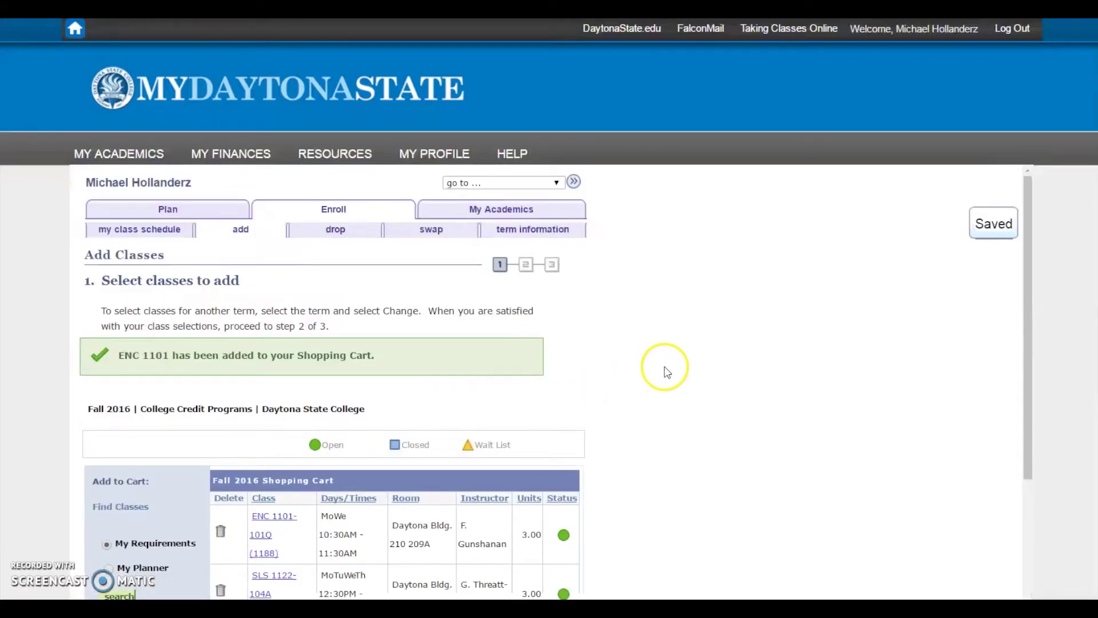
Proceed from the cart holding ENC 1101 and SLS 1122 to step 2 of 3
scroll(665, 369, down, 4)
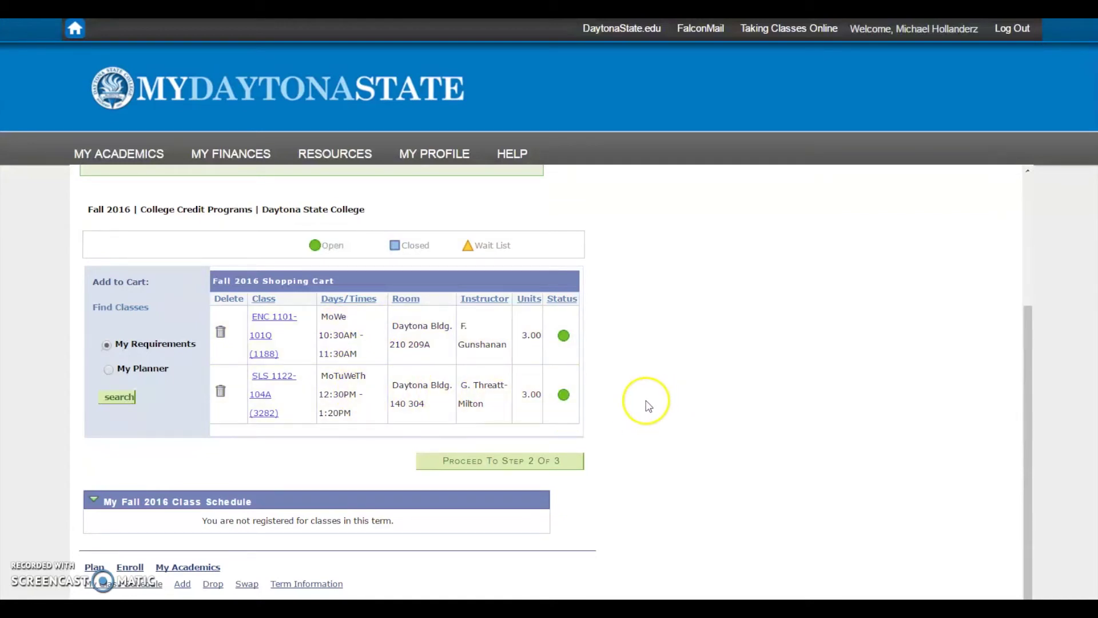
click(551, 471)
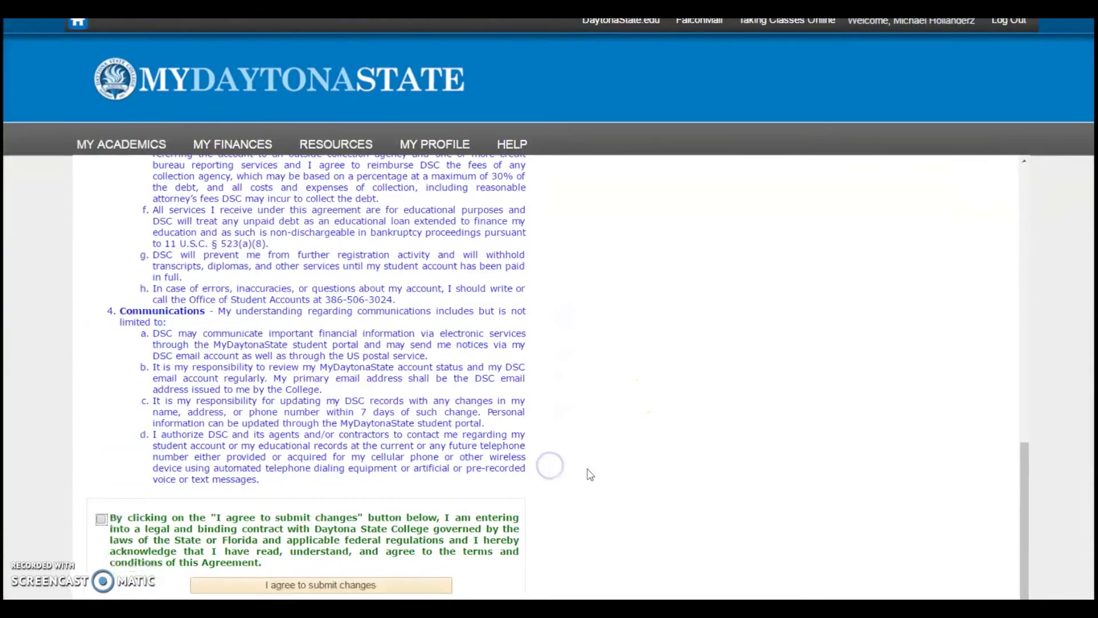
Accept the financial responsibility agreement and complete enrollment in ENC 1101 and SLS 1122
mouse_move(1024, 492)
mouse_down()
mouse_move(1035, 194)
mouse_move(1035, 355)
mouse_move(1015, 494)
mouse_up()
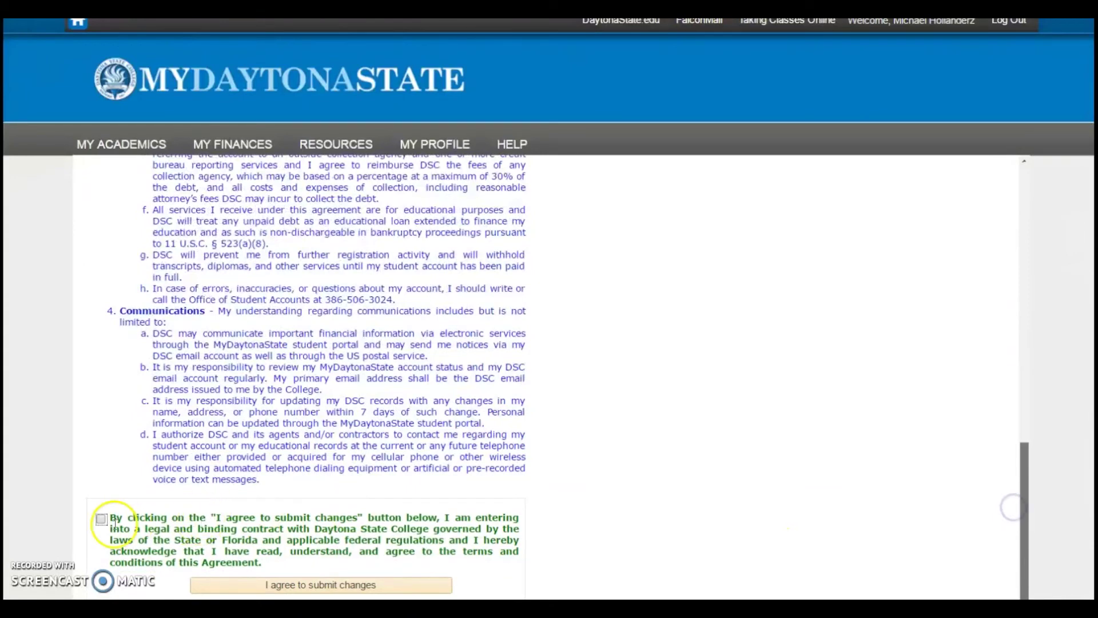
click(103, 520)
click(341, 586)
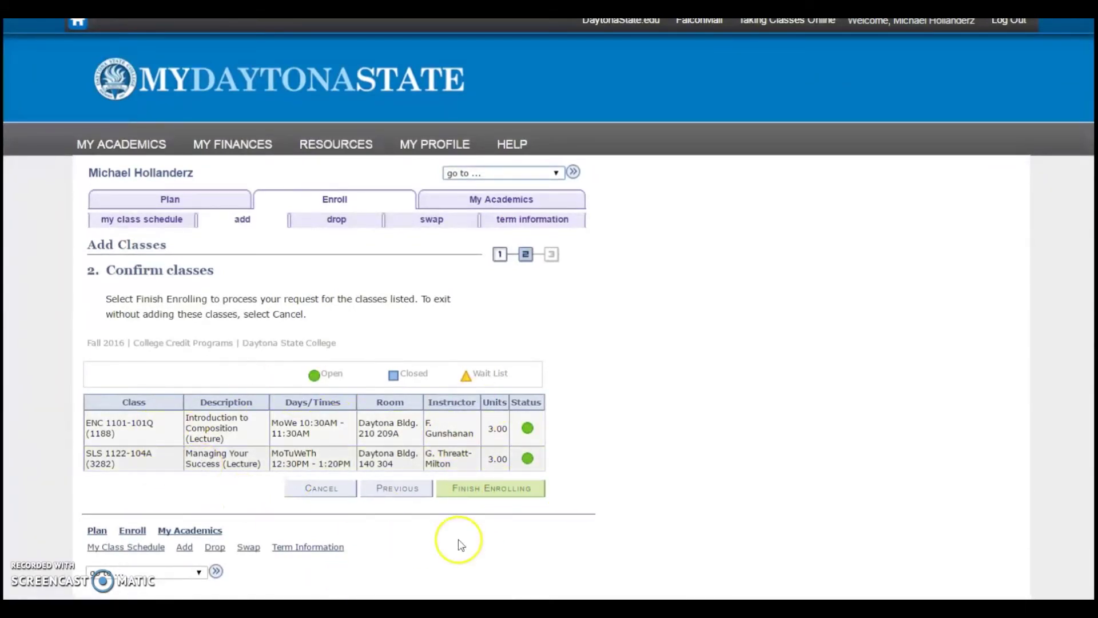
click(498, 497)
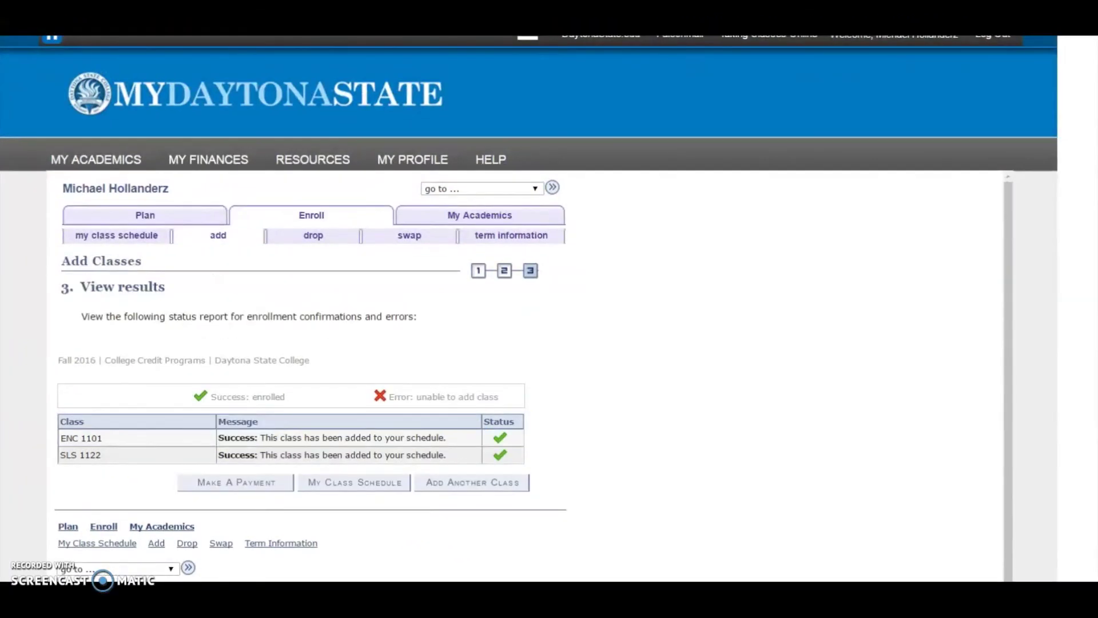